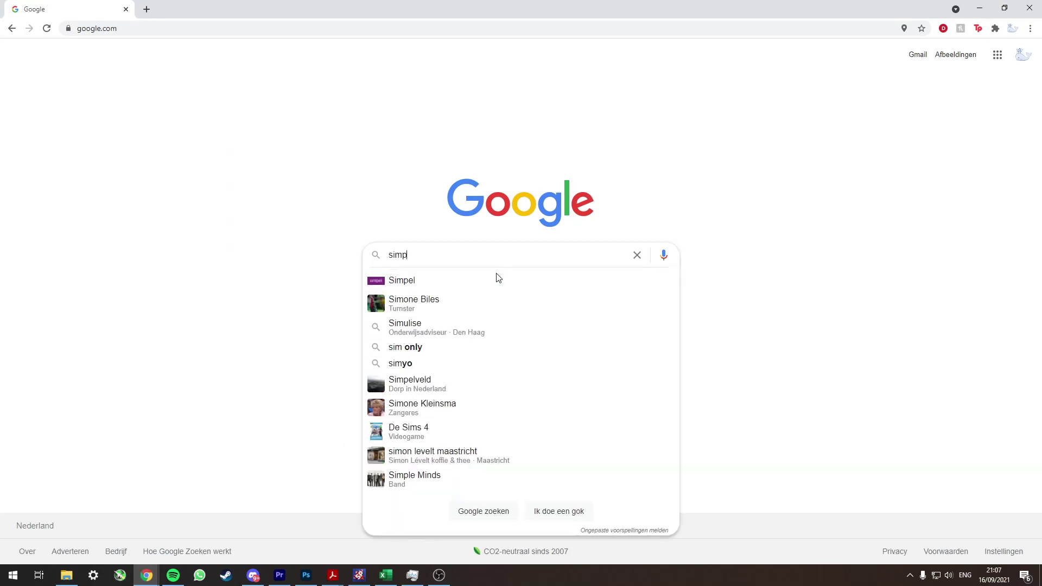
Search Google for simpleplanes and open the SimplePlanes website
key("Return")
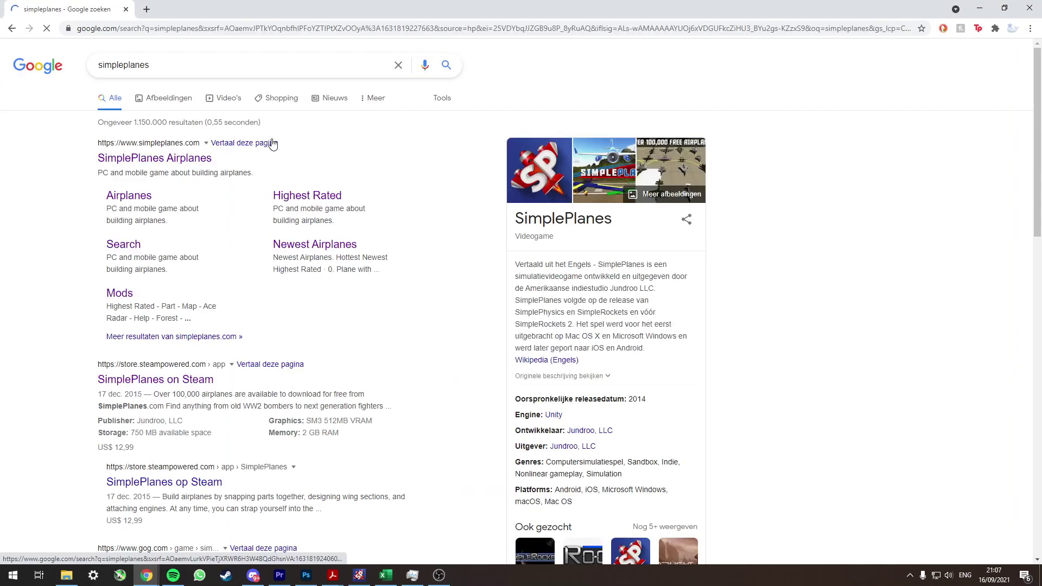
left_click(189, 156)
Browse the hottest and highest-rated airplane listings on the site
mouse_move(618, 77)
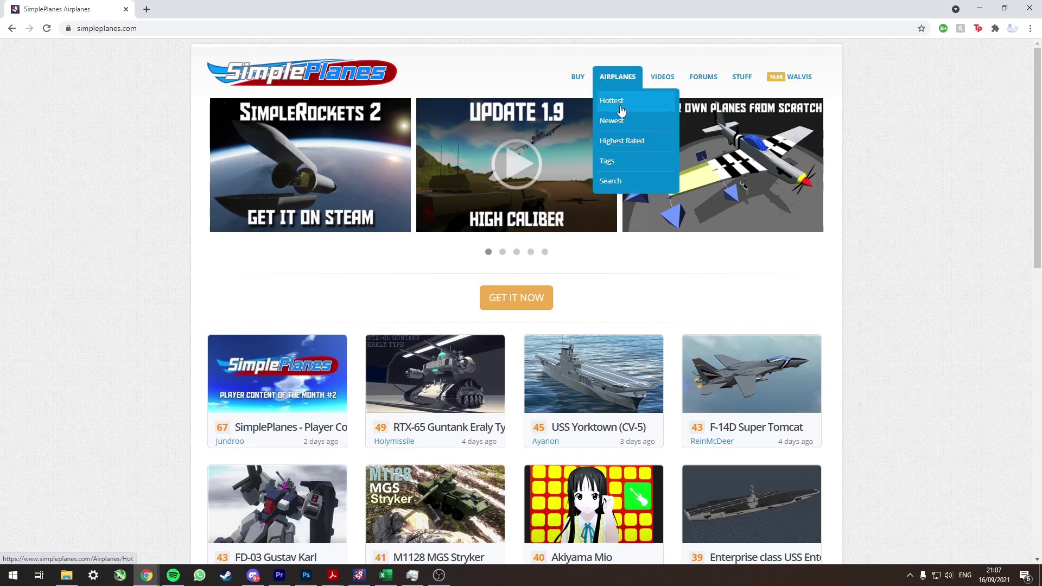
left_click(624, 103)
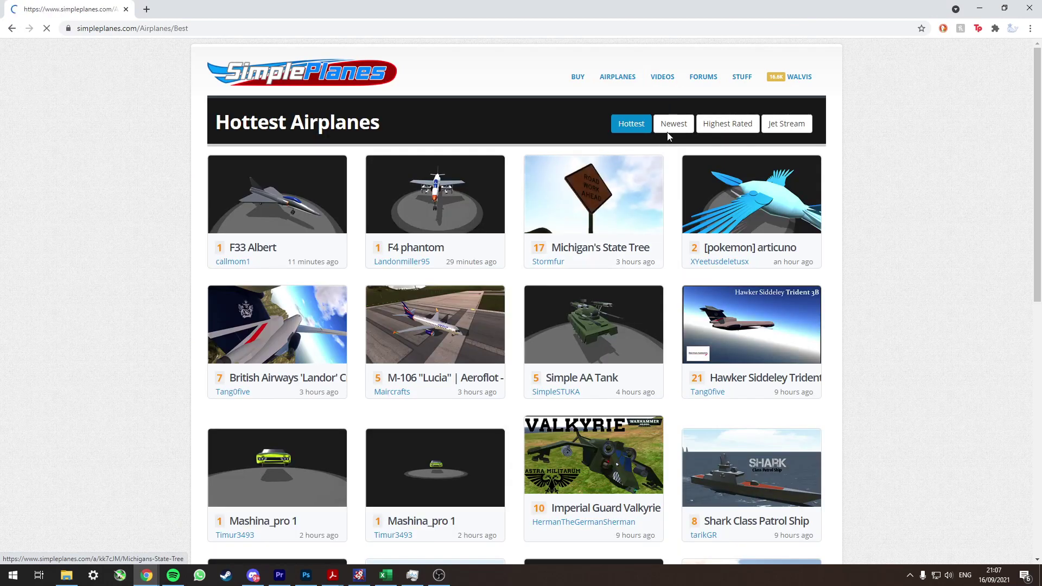
left_click(728, 124)
scroll(912, 308, "down", 1)
scroll(910, 303, "down", 8)
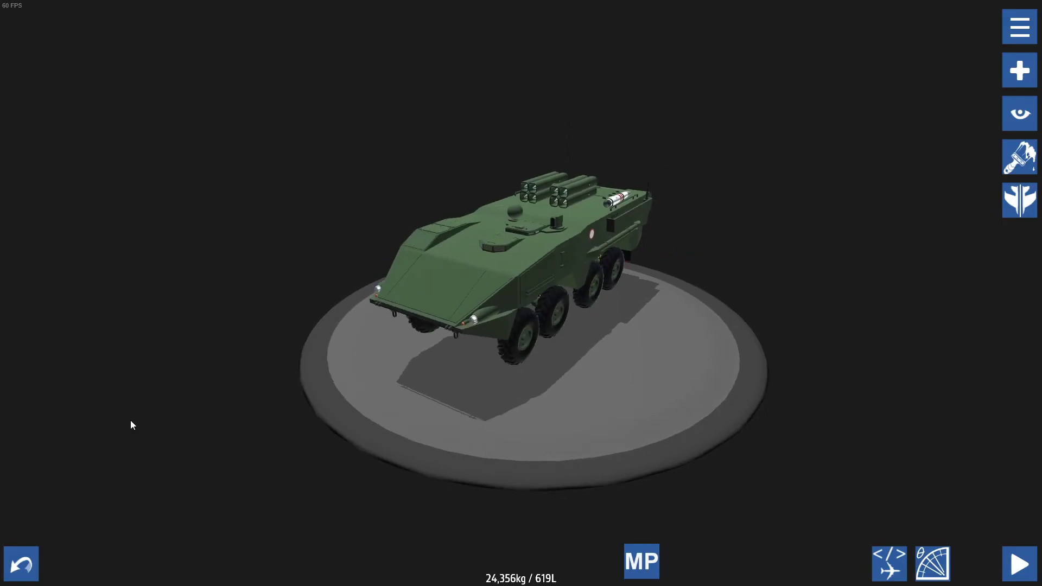
left_click_drag(131, 423, 1019, 427)
left_click(1023, 561)
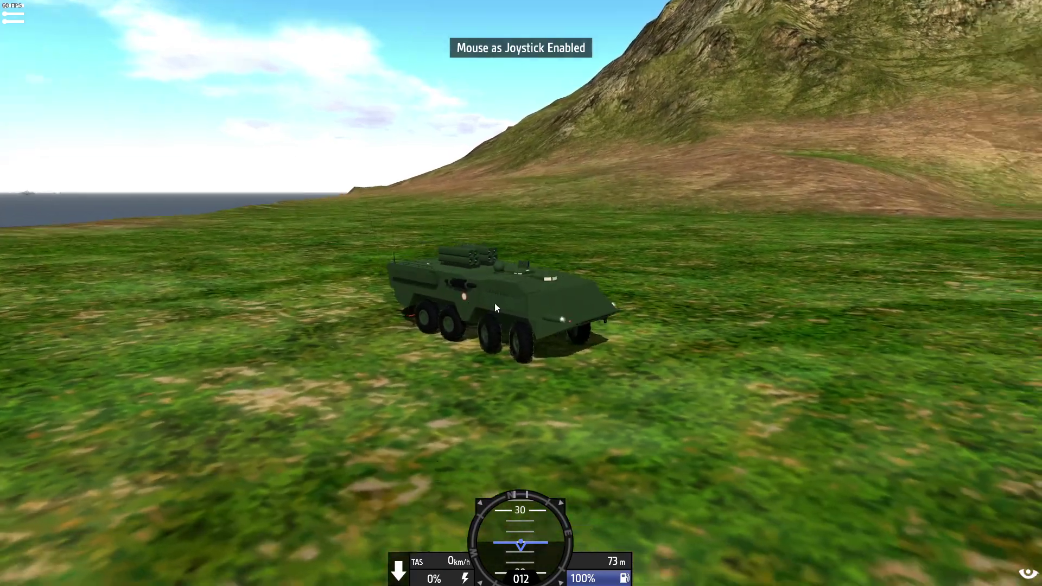
Orbit and zoom the game camera to frame the eight-wheeled vehicle at a front three-quarter angle, with mouse-as-joystick disabled
right_click(495, 303)
left_click_drag(494, 304, 530, 339)
right_click(465, 323)
scroll(521, 332, "up", 4)
right_click(521, 333)
right_click(532, 337)
scroll(535, 335, "up", 4)
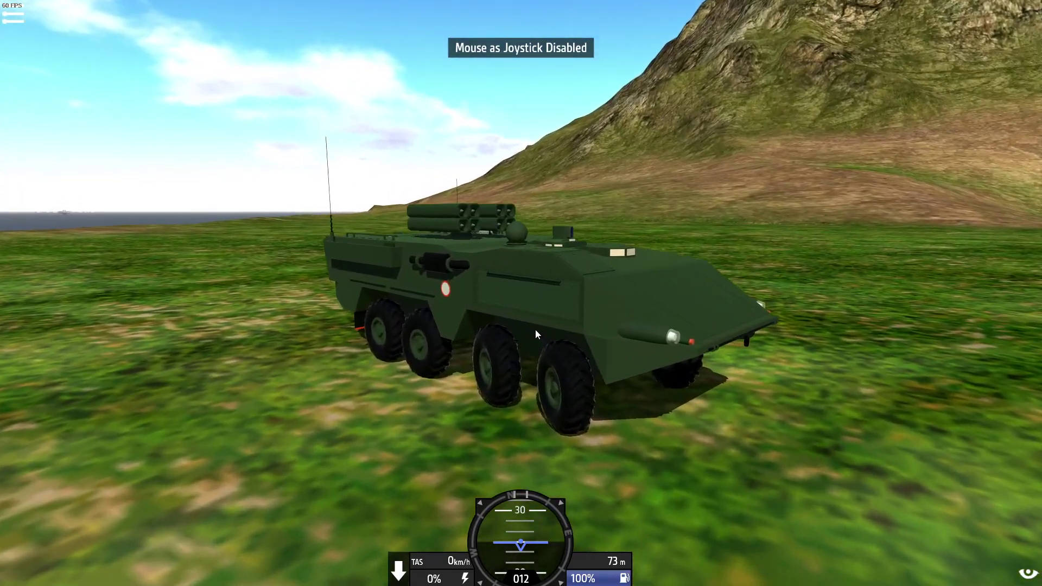
scroll(535, 329, "down", 1)
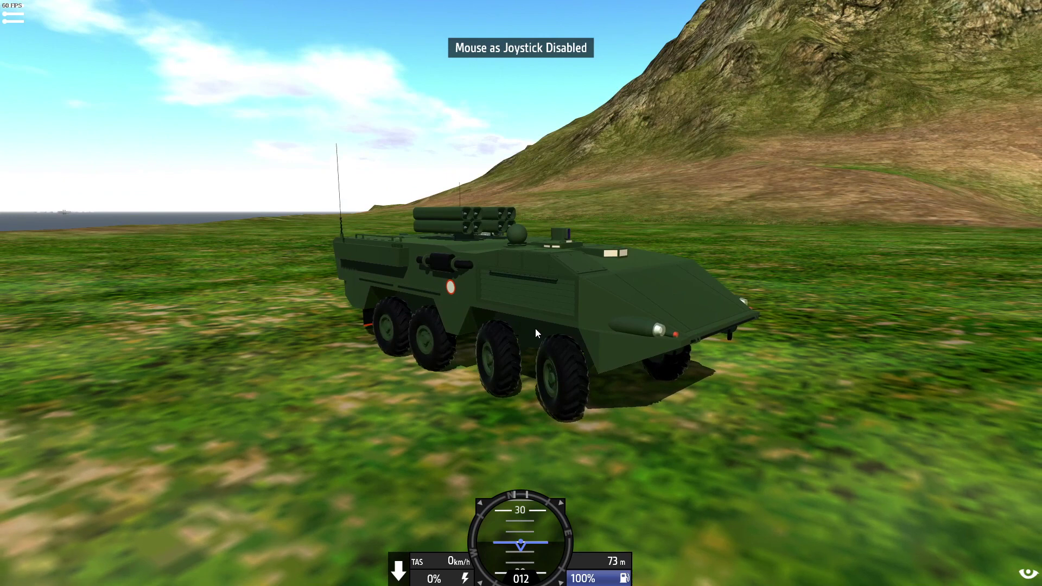
Set the camera field of view to 30 by running >>CameraManagerScript..SetCameraFov 30 in the developer console
key("grave")
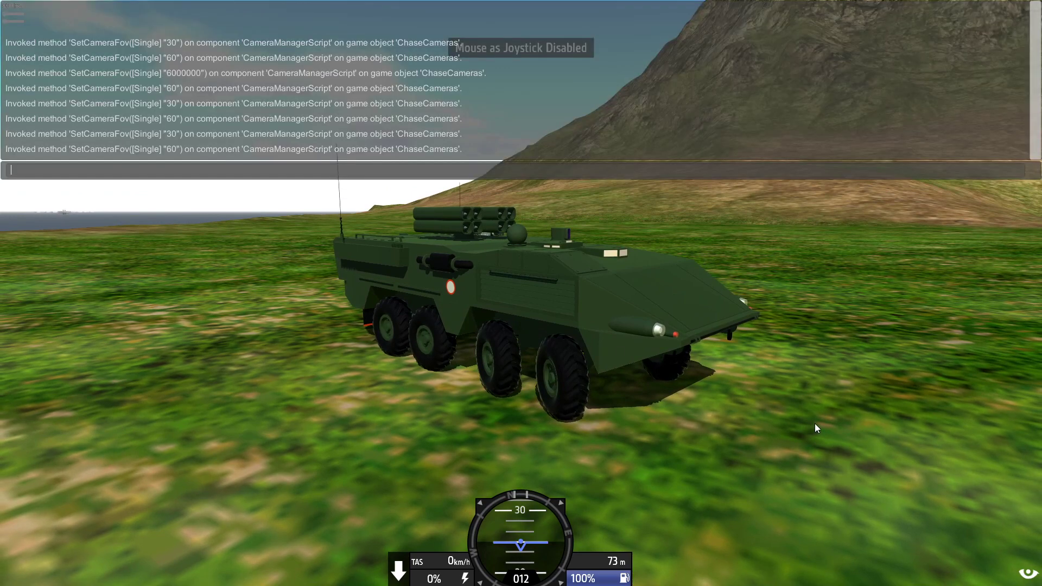
key("Up")
key("Up")
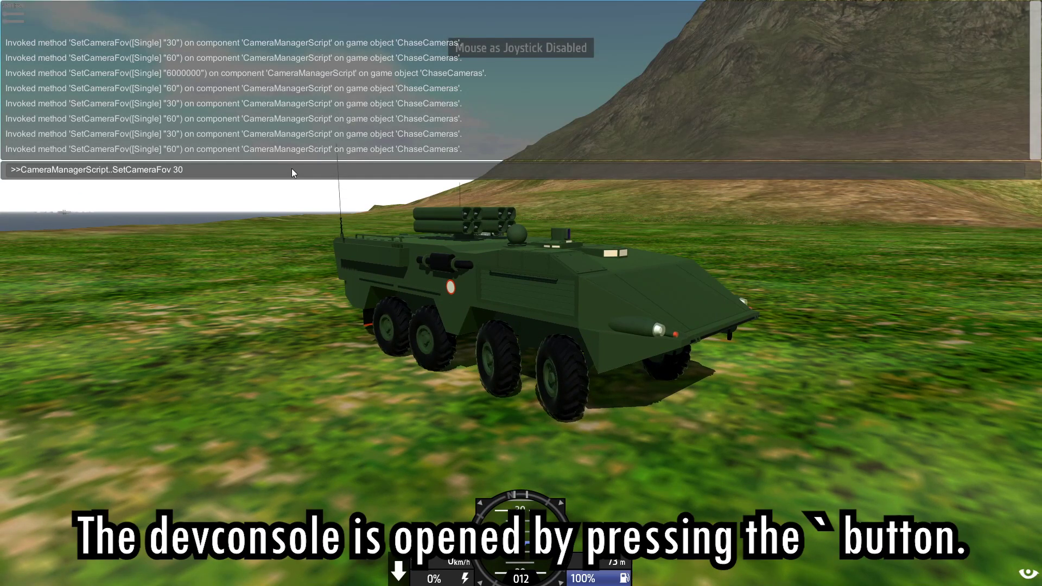
key("Return")
key("grave")
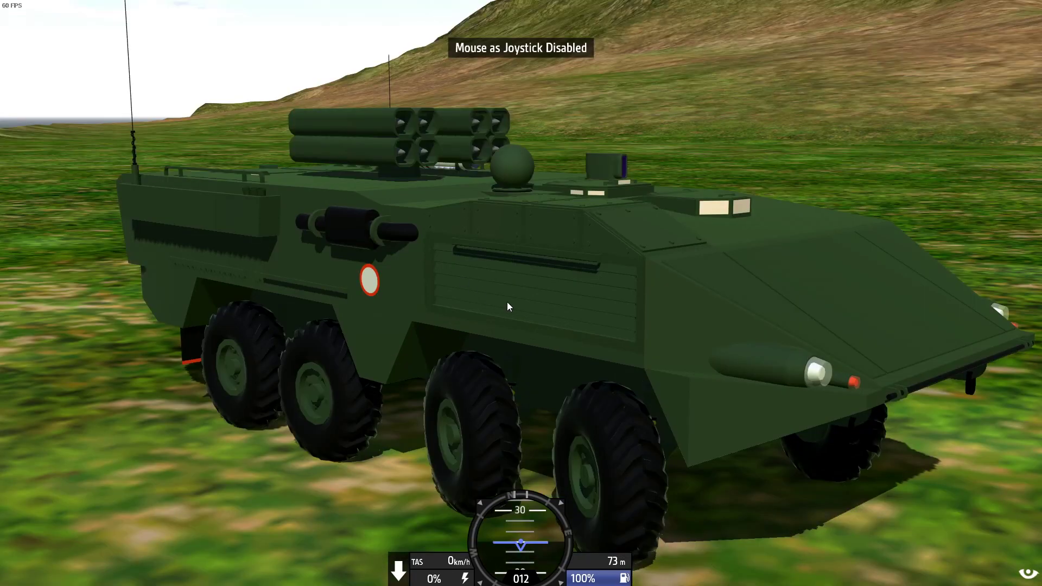
Try an extreme camera field of view of 300000000 through the developer console
scroll(510, 302, "down", 2)
middle_click(510, 303)
key("grave")
key("Up")
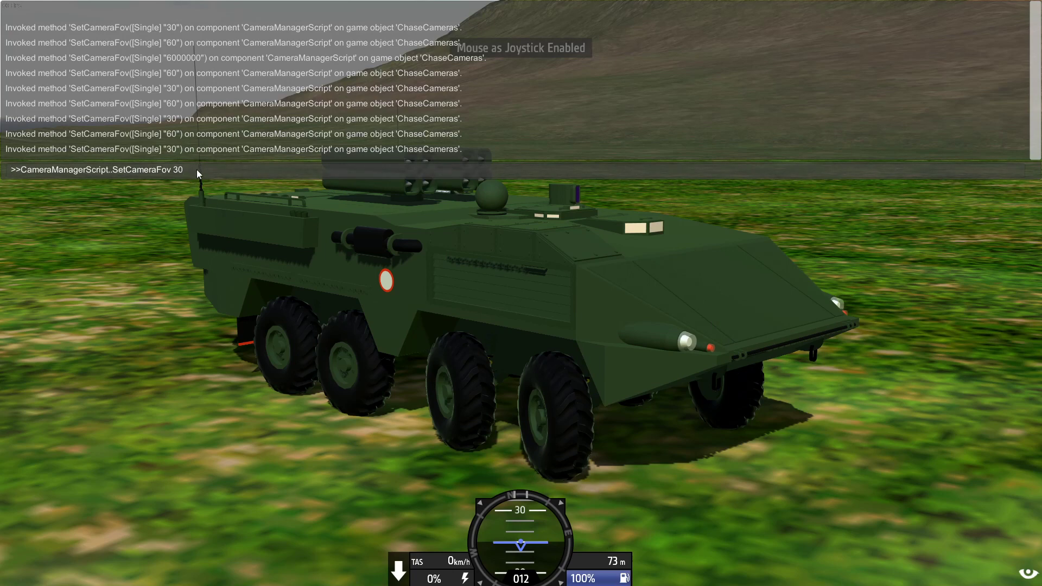
type("0000000")
key("Return")
key("grave")
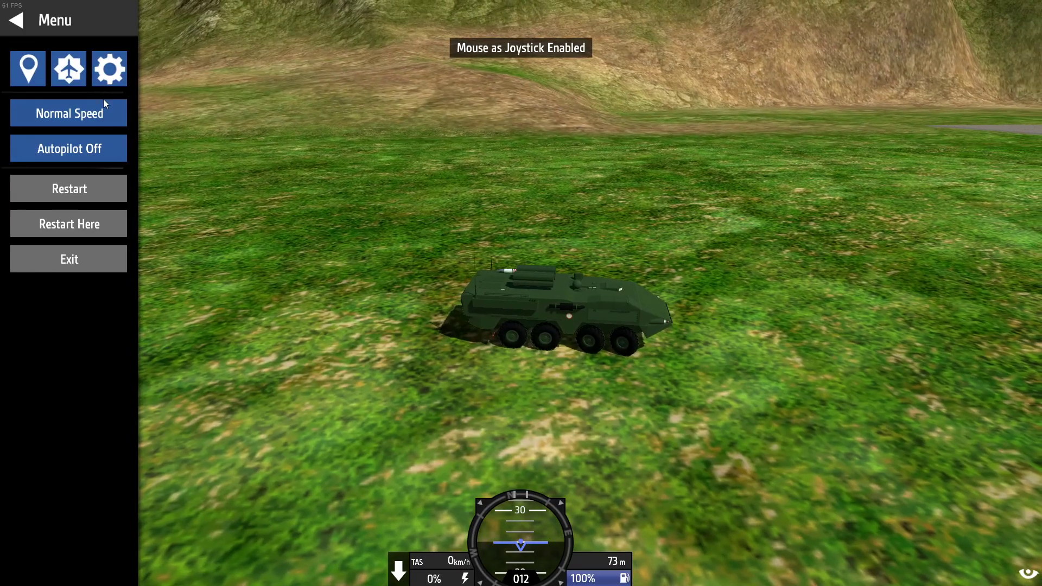
Reframe the whole vehicle at a front three-quarter angle on the grass, with mouse-as-joystick disabled
left_click(109, 70)
left_click(110, 70)
mouse_move(514, 201)
left_mouse_down()
mouse_move(574, 201)
mouse_move(488, 202)
mouse_move(510, 203)
mouse_move(500, 203)
left_mouse_up()
left_click(676, 433)
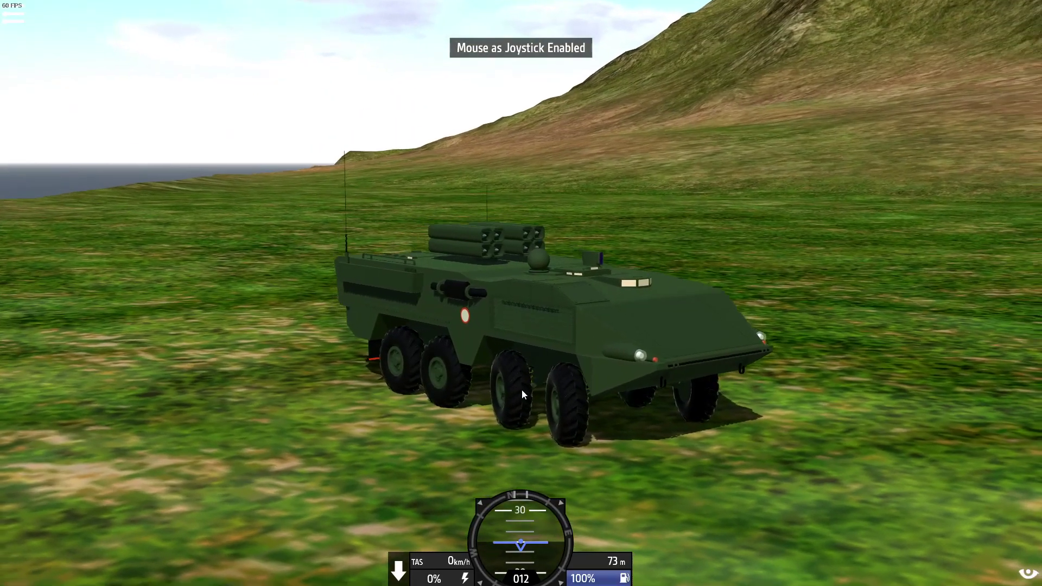
right_click(522, 390)
left_click_drag(522, 390, 513, 386)
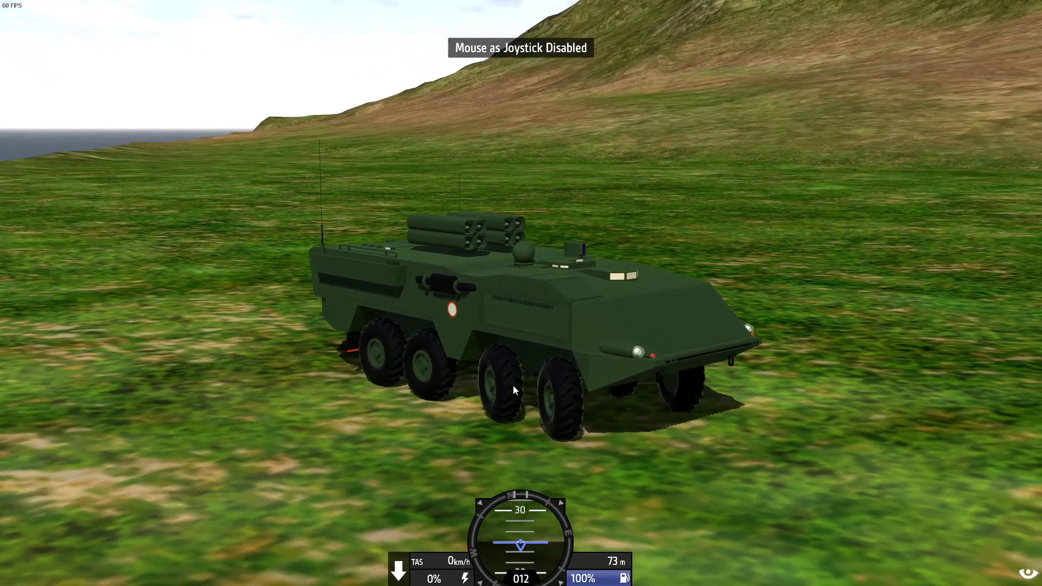
scroll(513, 386, "up", 2)
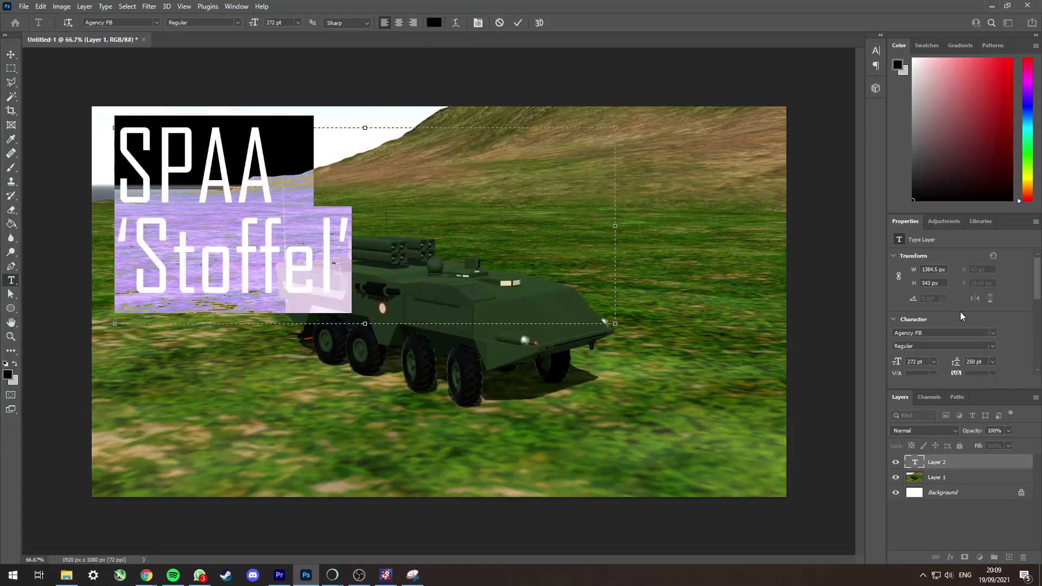
In Photoshop, commit the SPAA 'Stoffel' title text and move it to the lower-left corner of the vehicle image
left_click(759, 212)
key("v")
left_click_drag(205, 170, 194, 352)
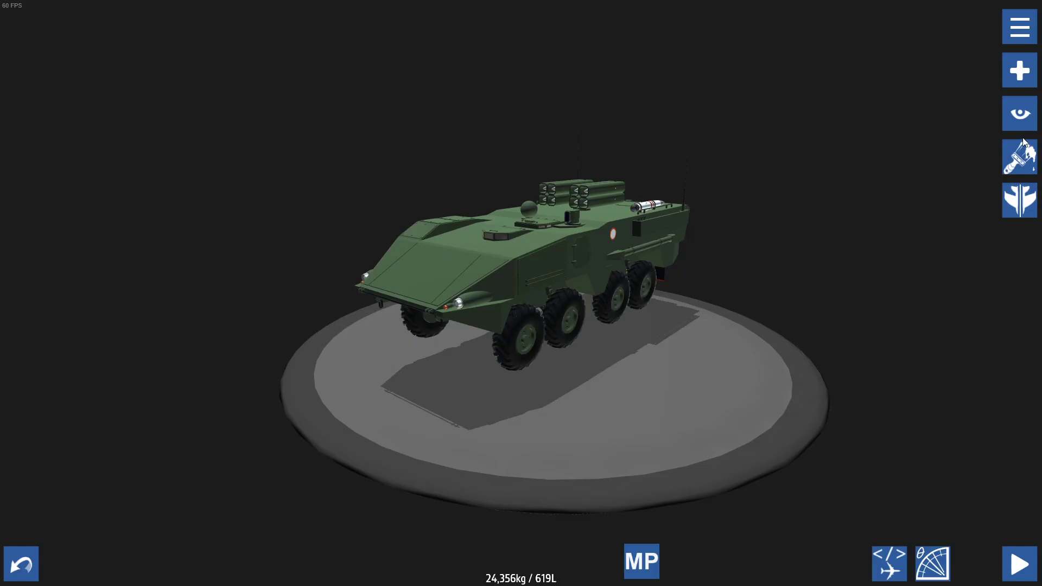
In the SimplePlanes designer, load the SPAA 'Stoffel' image as the front-view blueprint
left_click(1019, 111)
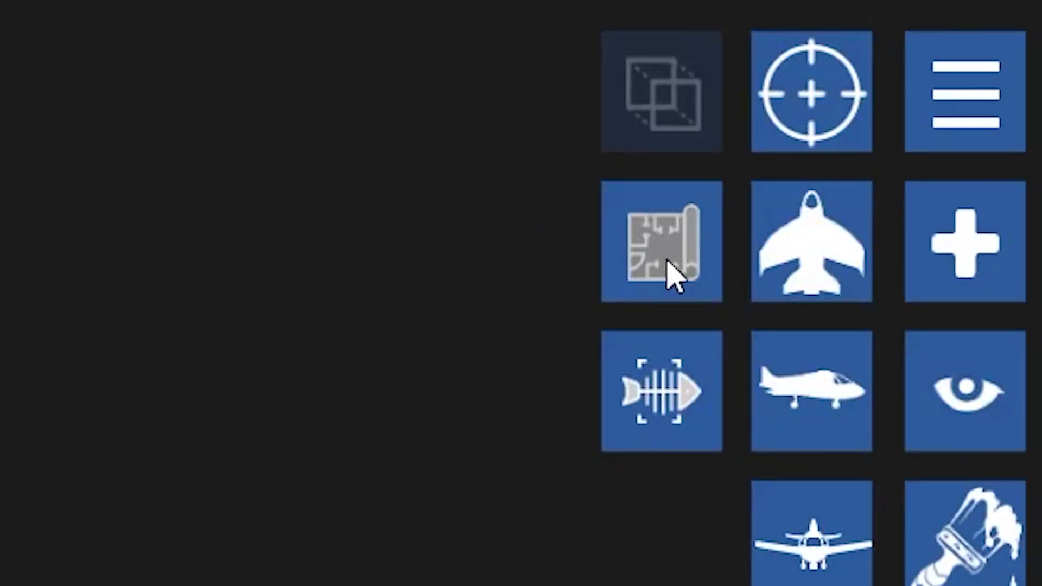
left_click(933, 76)
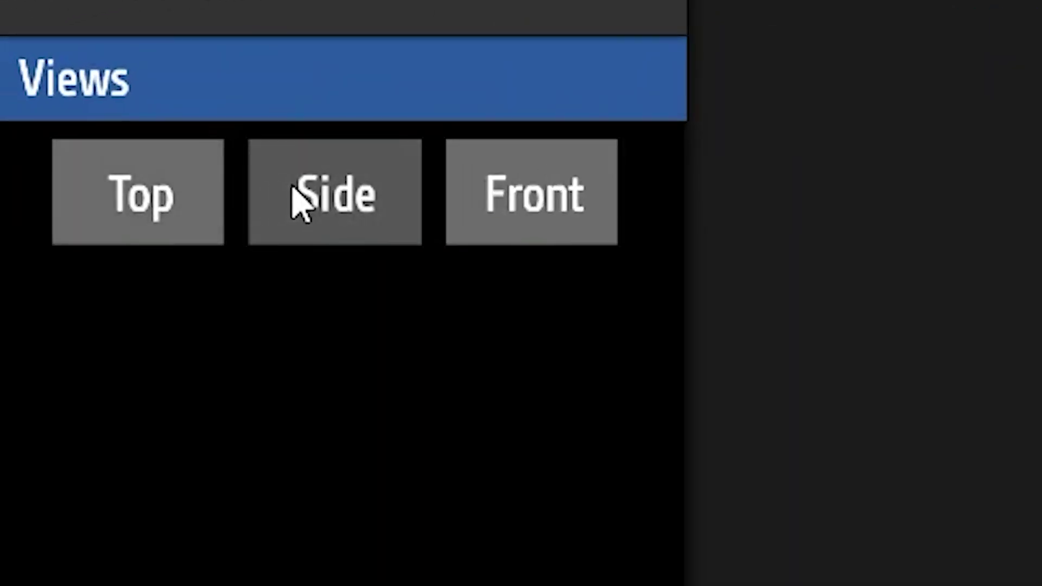
left_click(139, 219)
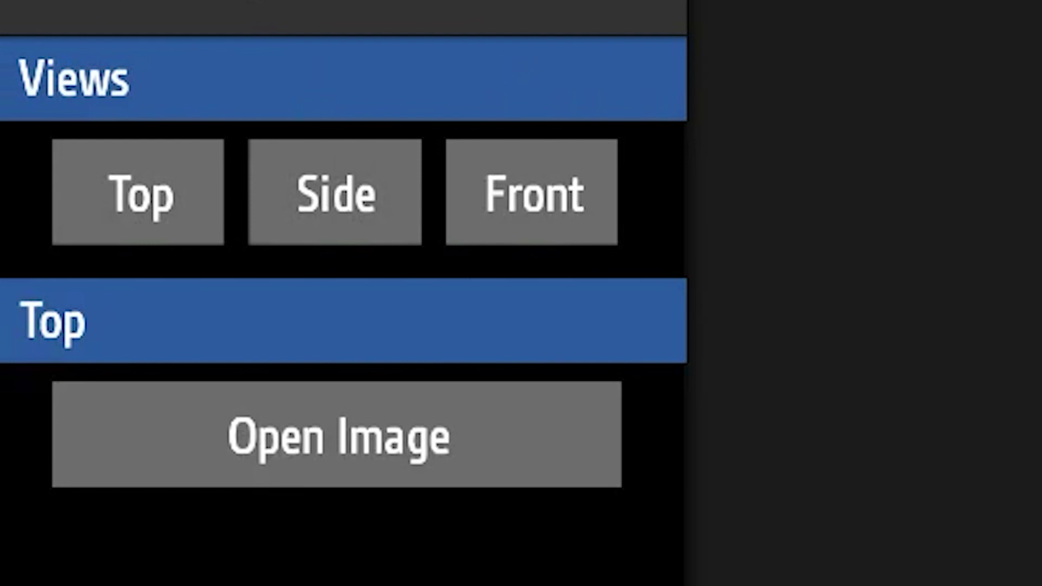
left_click(89, 140)
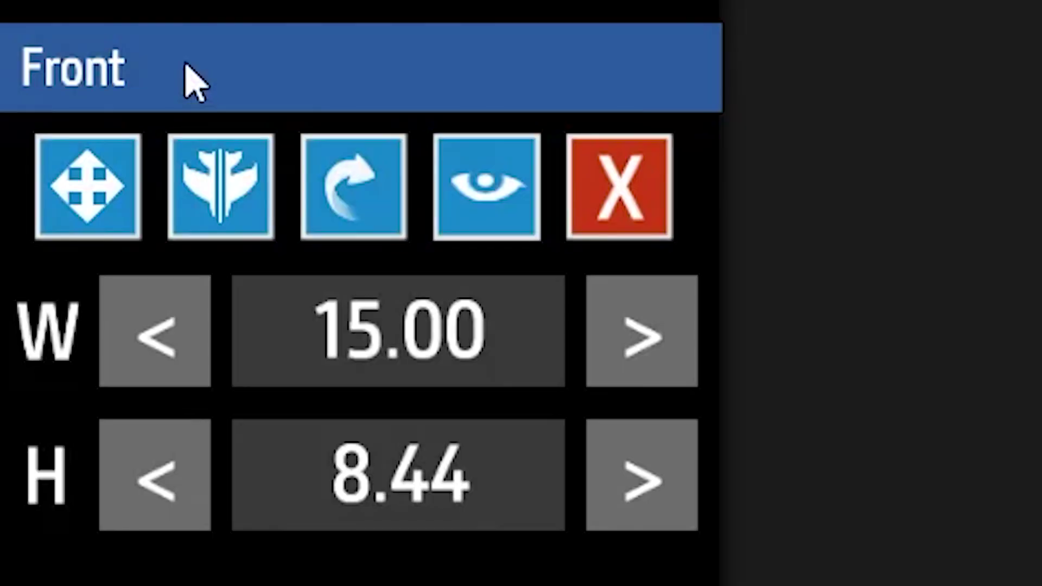
Move the front blueprint image up so it sits clear above the vehicle, and finish blueprint editing
left_click(32, 141)
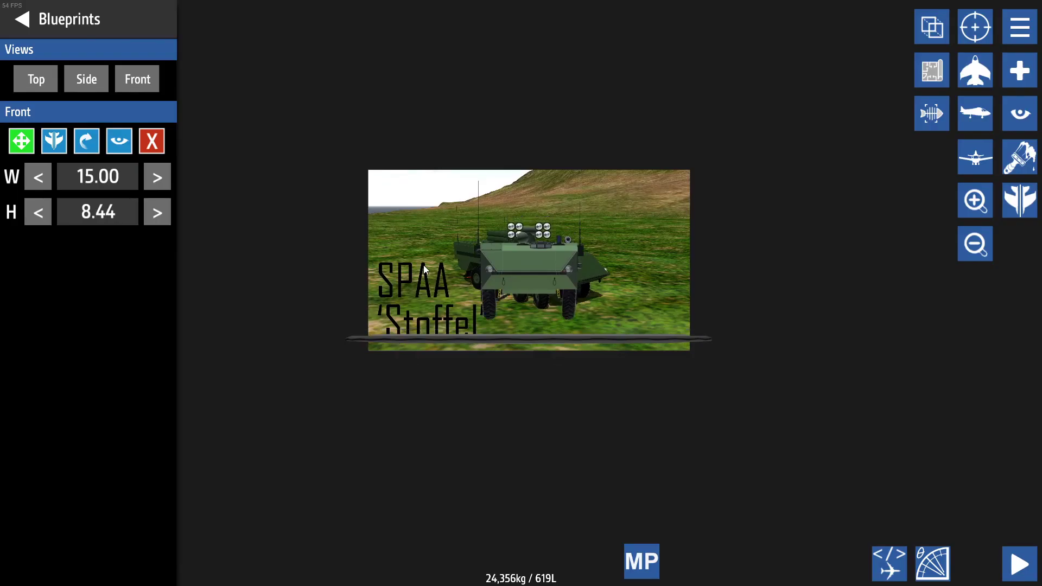
left_click_drag(424, 264, 418, 91)
left_click_drag(301, 186, 302, 273)
left_click_drag(425, 185, 430, 178)
left_click(108, 29)
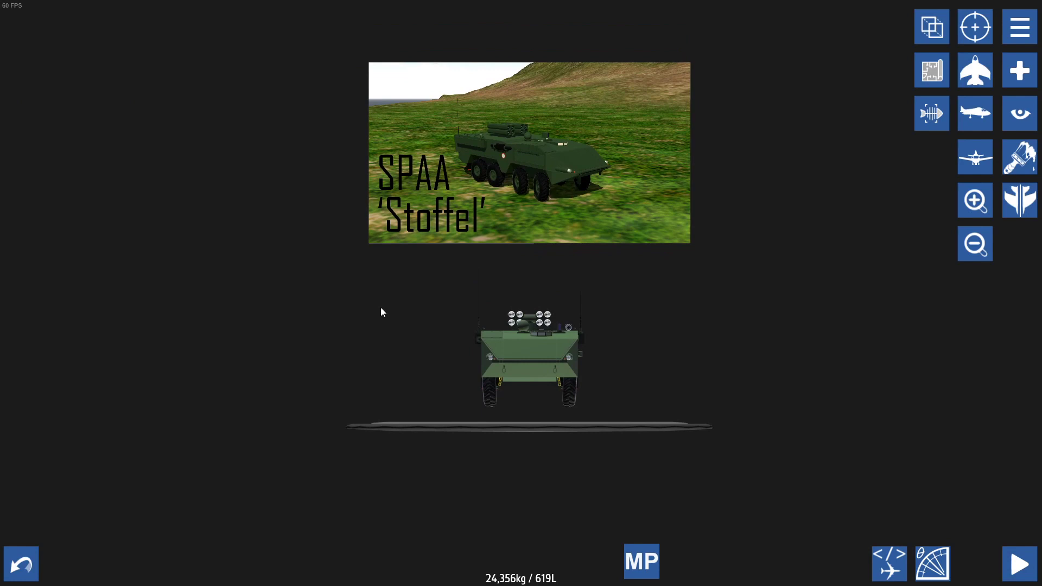
Start sharing the aircraft and set its visibility to Unlisted
left_click(1019, 26)
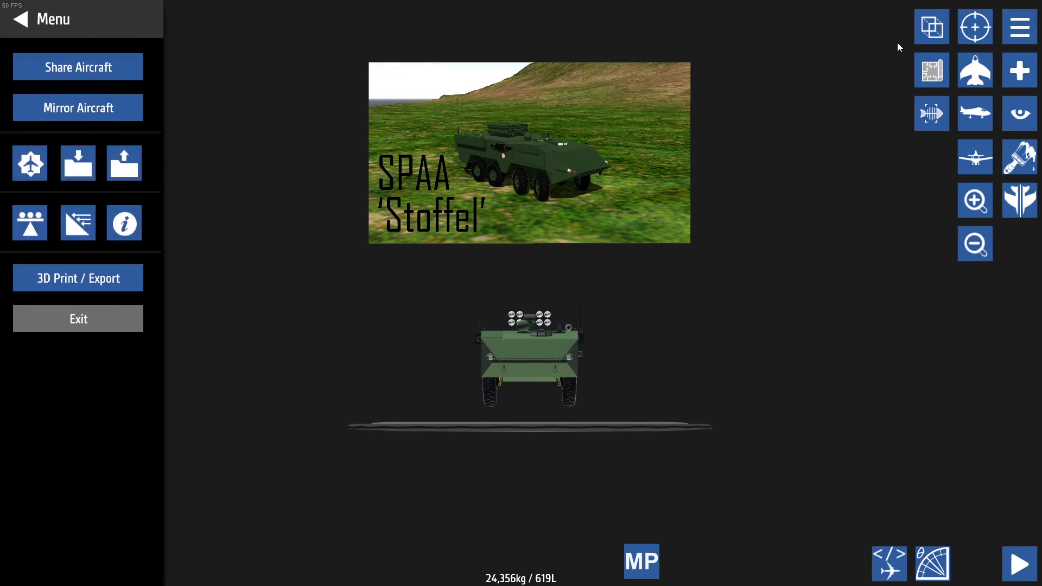
left_click(116, 68)
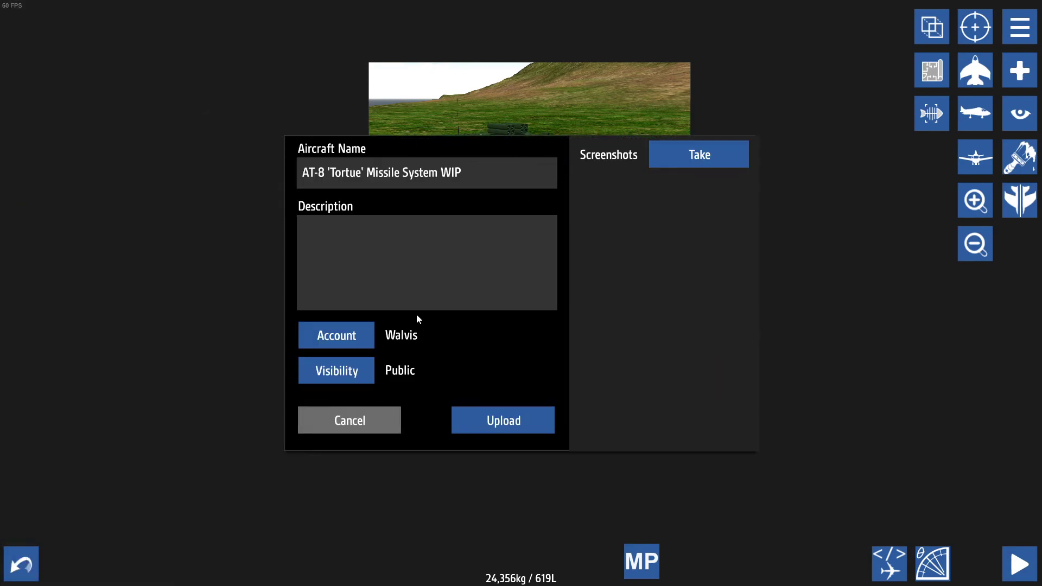
left_click(337, 371)
Capture the SPAA 'Stoffel' blueprint image as the upload screenshot and upload the aircraft
left_click(681, 159)
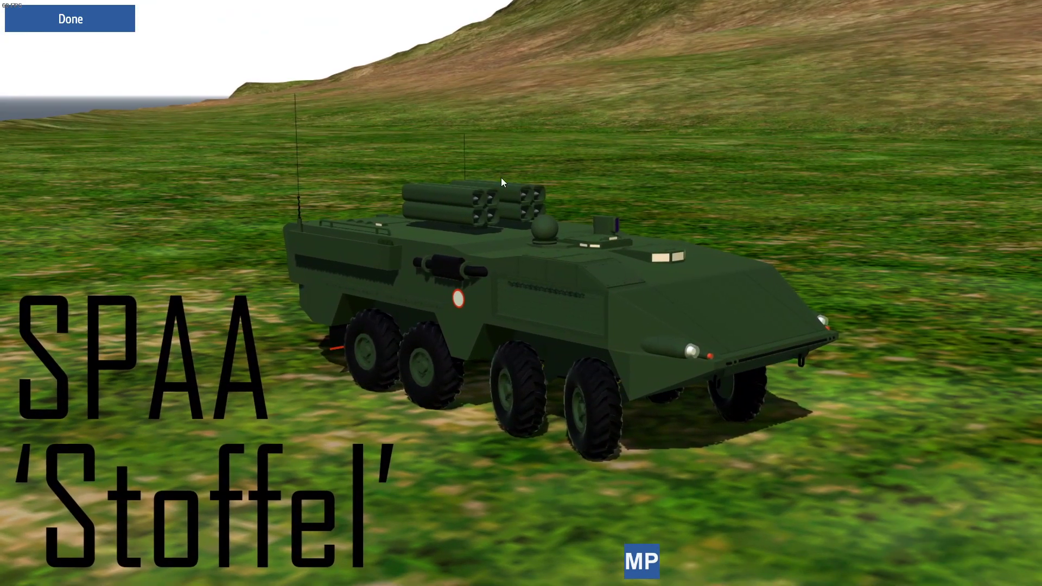
left_click(133, 31)
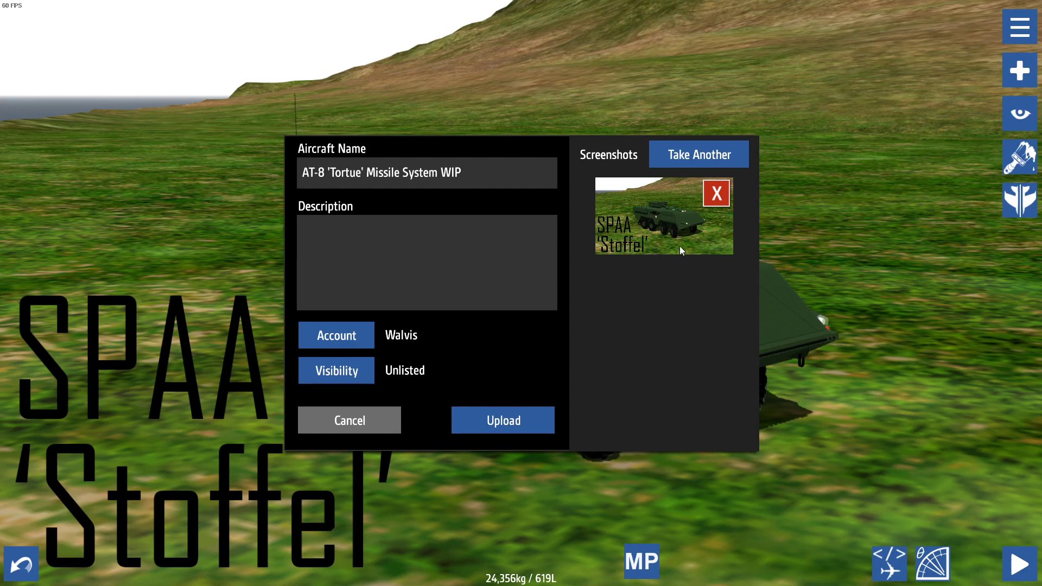
left_click(493, 418)
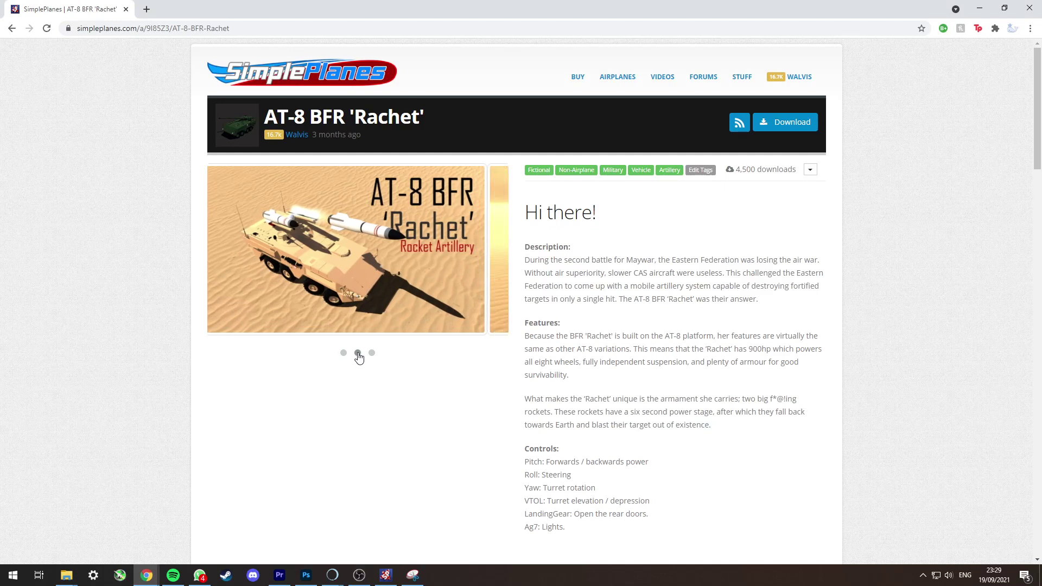
Look through the three screenshots on the AT-8 BFR 'Rachet' page
left_click(358, 353)
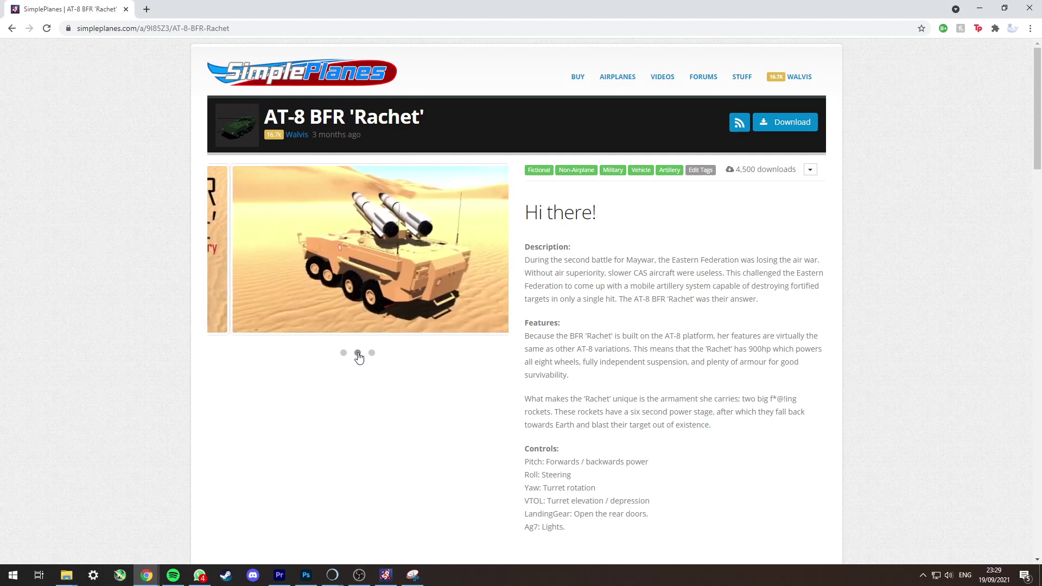
left_click(371, 353)
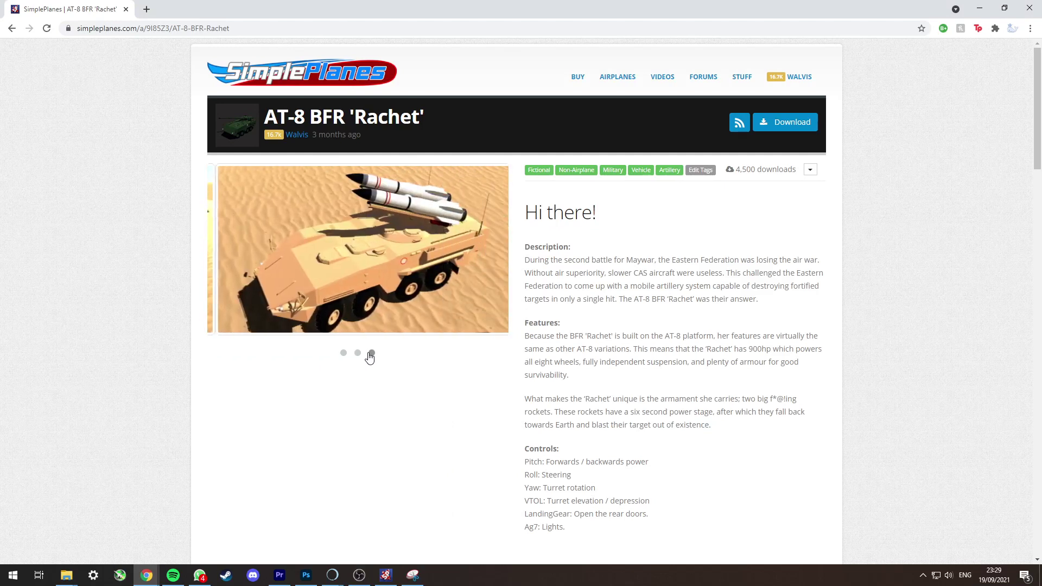
left_click(344, 354)
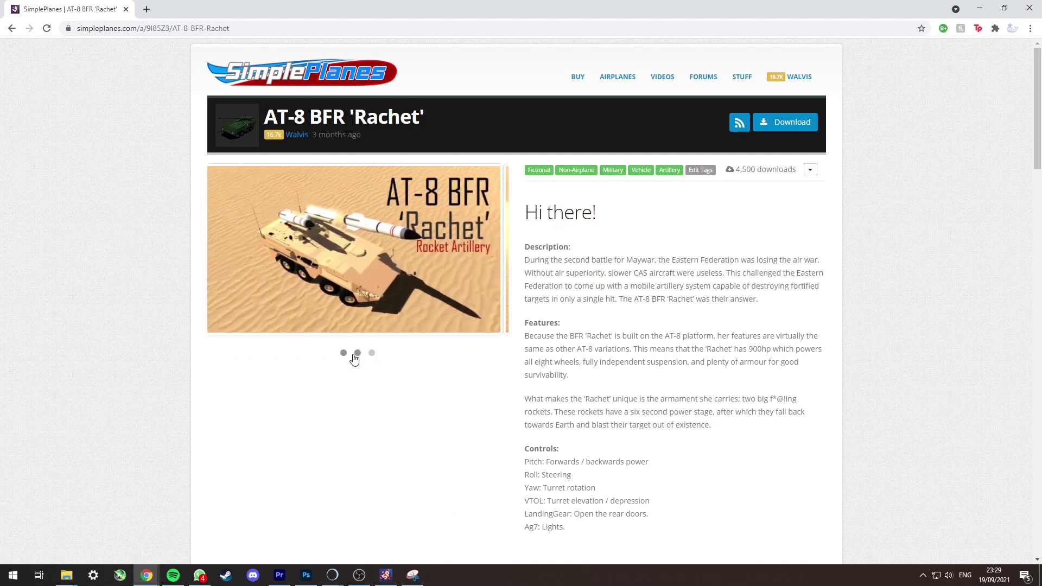
left_click(362, 354)
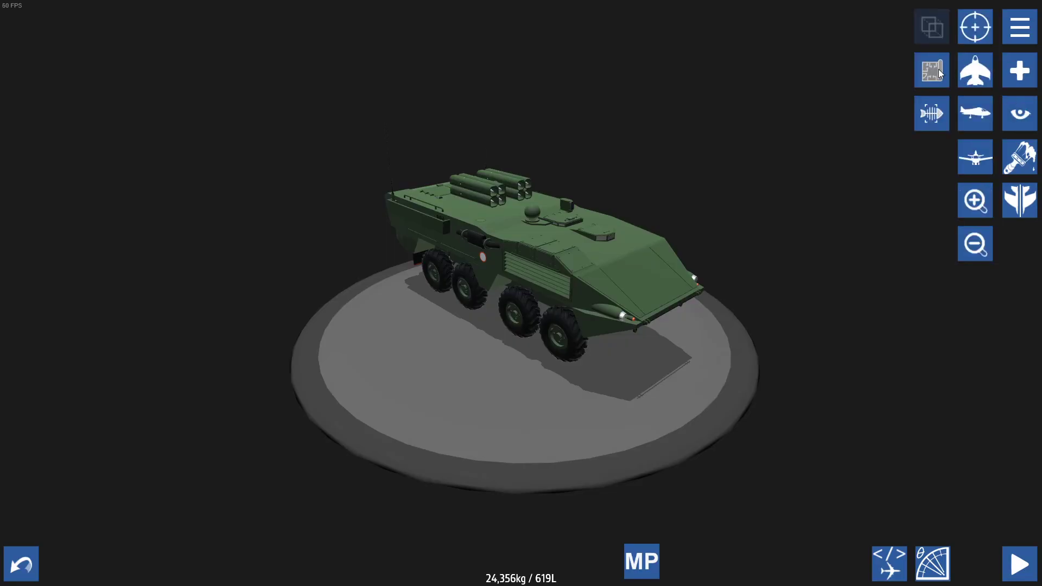
Check the blueprint views and load the SPAA 'Stoffel' image as the front blueprint
left_click(939, 71)
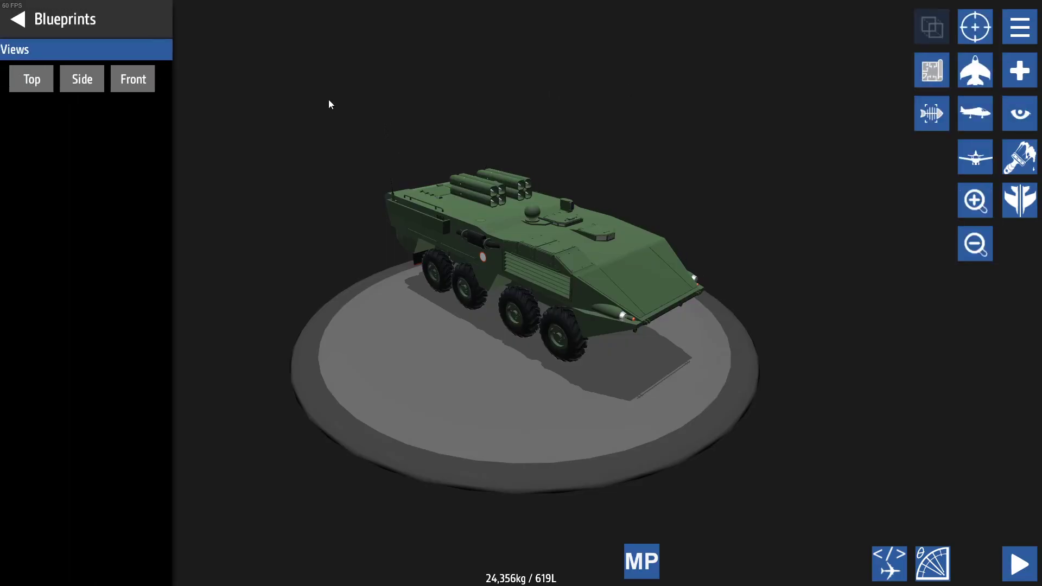
left_click(43, 78)
left_click(86, 80)
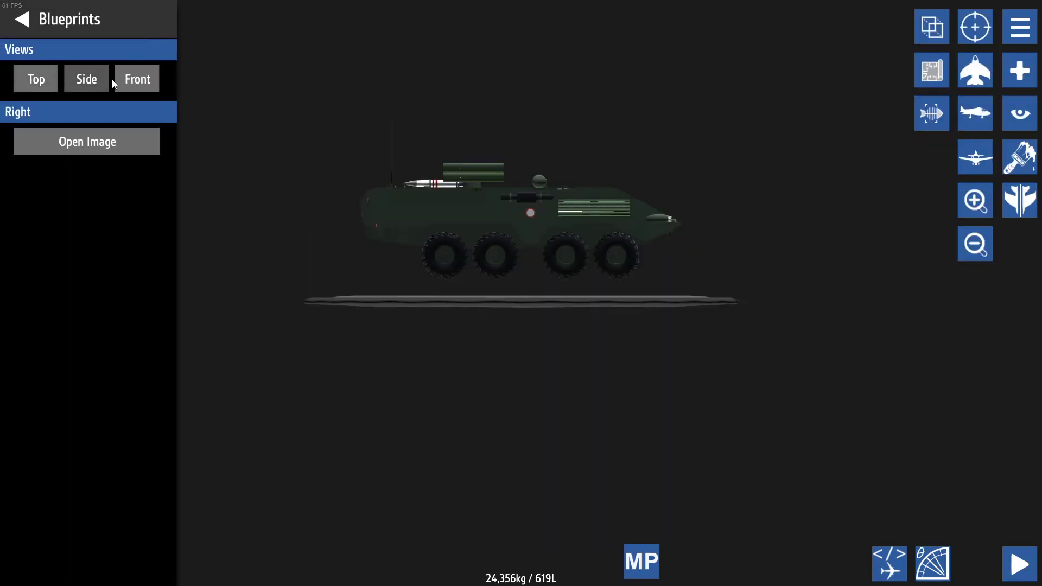
left_click(149, 82)
left_click(119, 136)
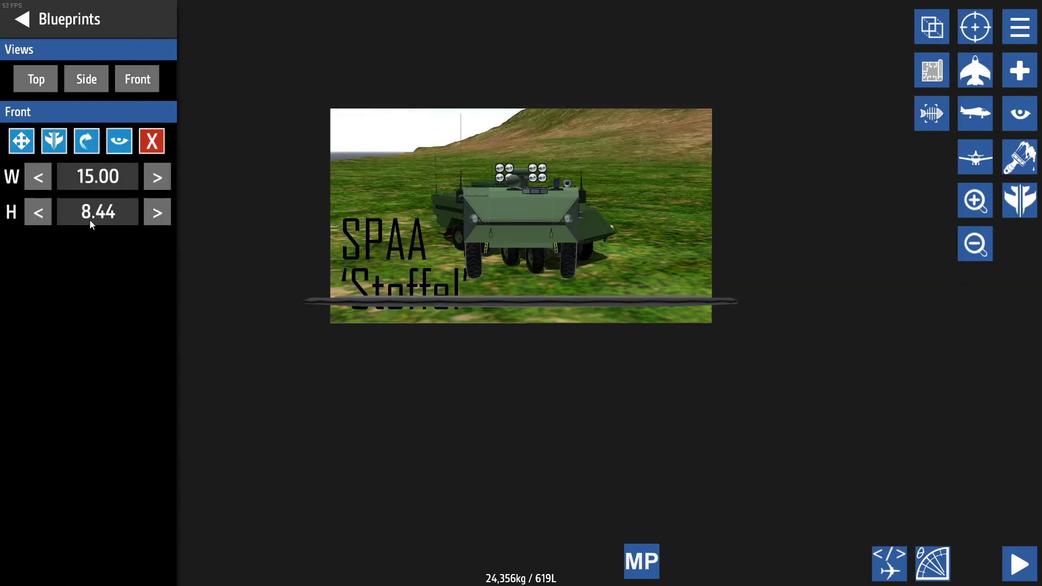
Move the front and right-side blueprint images above the vehicle, and switch to the top blueprint view
left_click(21, 141)
left_click_drag(402, 226, 408, 2)
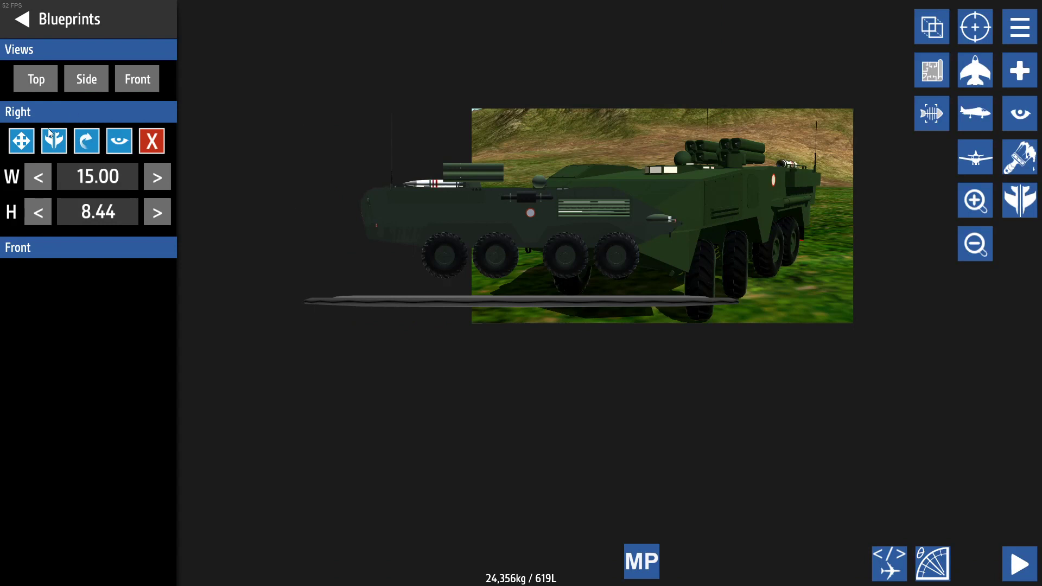
left_click(21, 141)
left_click_drag(525, 201, 581, 64)
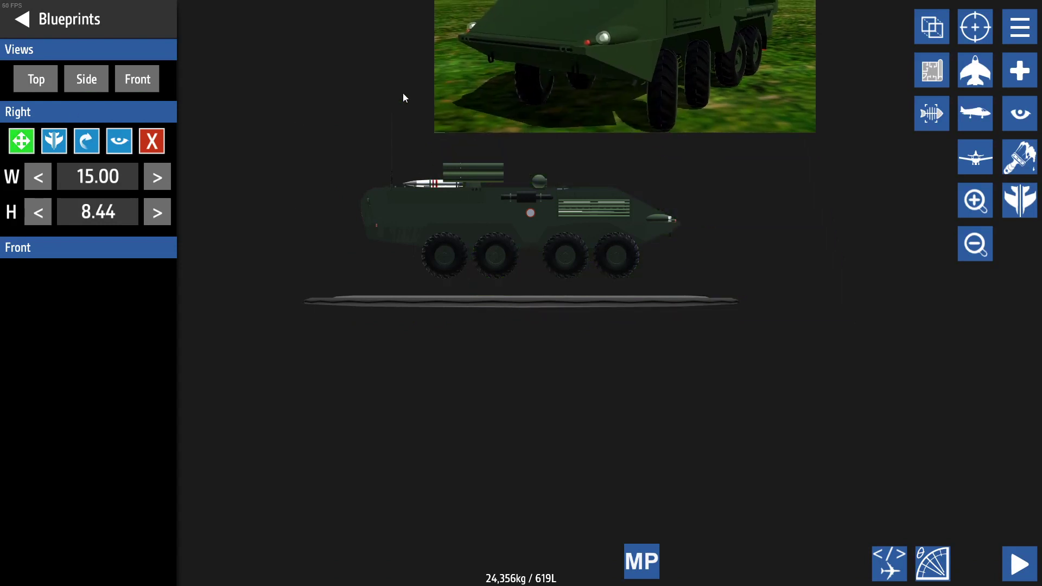
left_click(36, 80)
left_click_drag(484, 232, 304, 213)
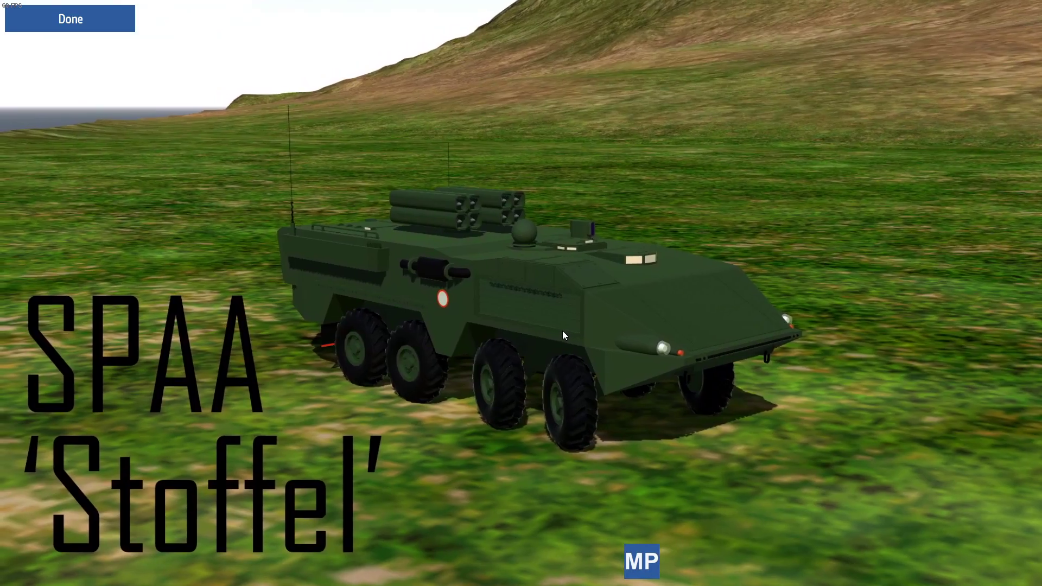
Capture the SPAA 'Stoffel' blueprint as the first upload screenshot and start taking another one
left_click(101, 21)
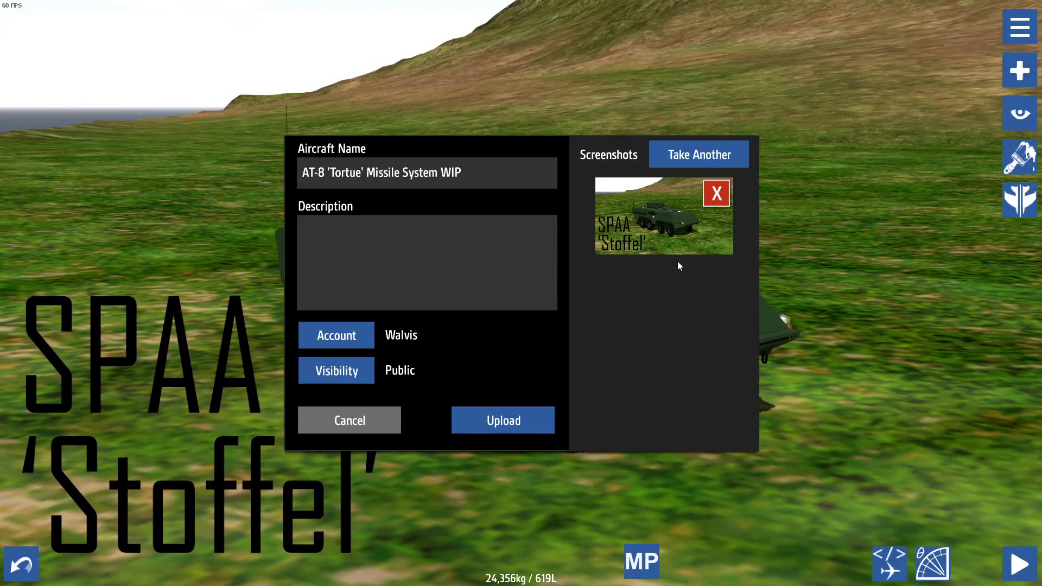
left_click(686, 154)
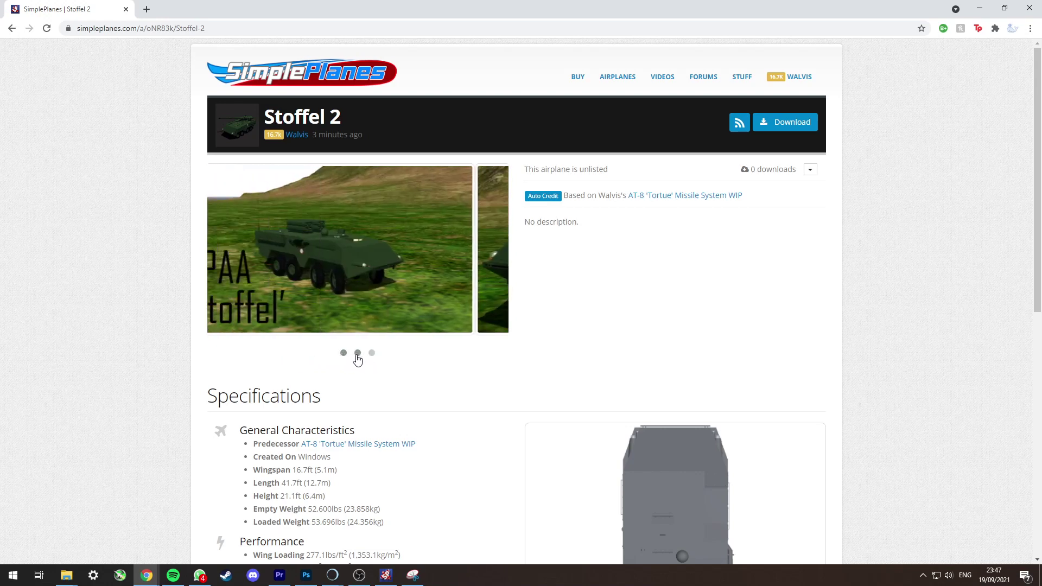
View the screenshots on the uploaded Stoffel 2 page
left_click(372, 353)
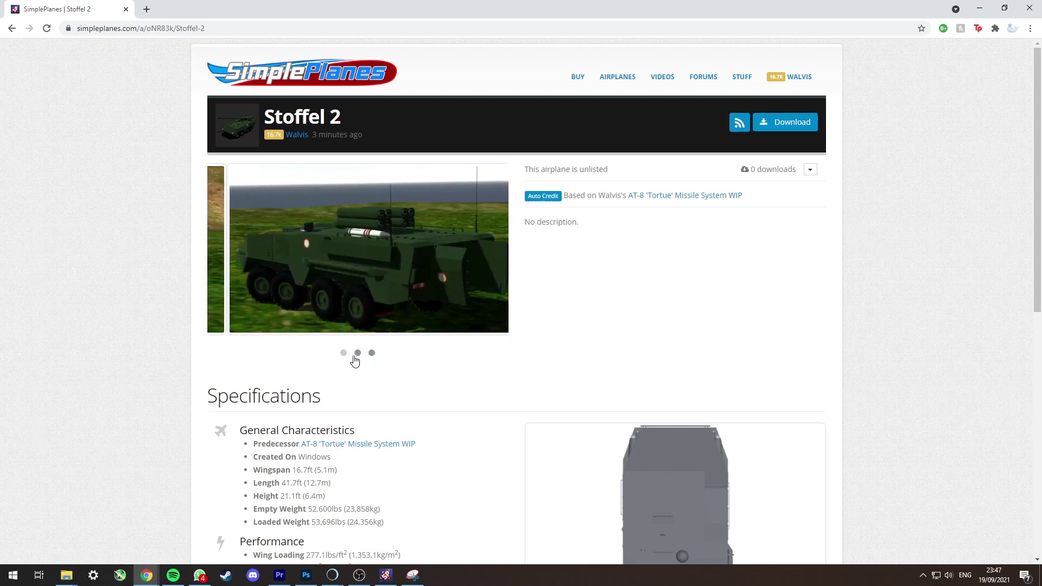